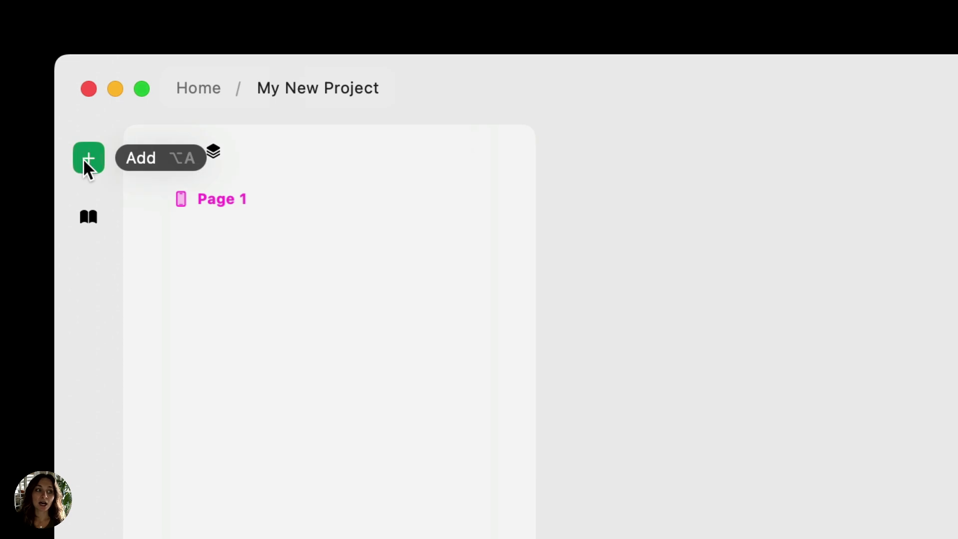
# Step: Drag a Text element from the Add list onto Page 1, creating Text 1
pyautogui.click(86, 161)
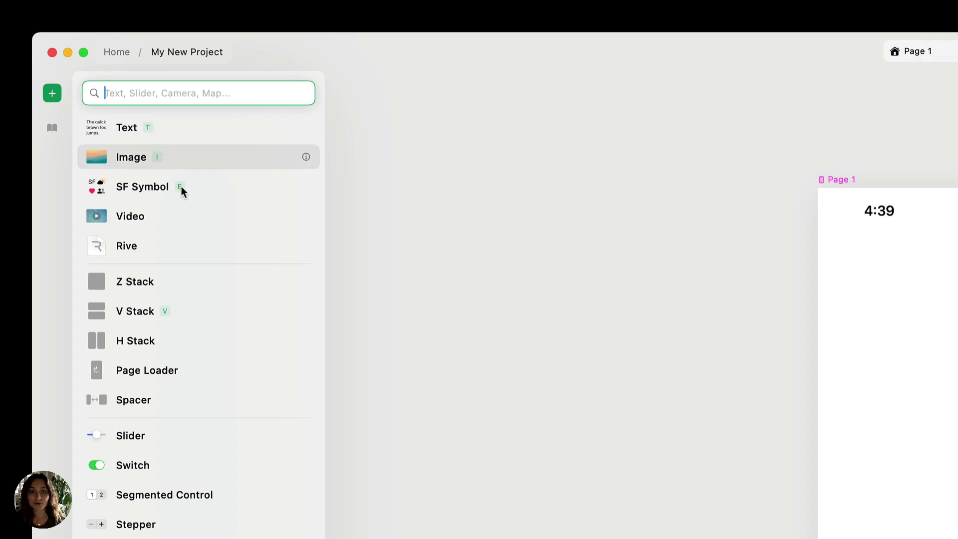
pyautogui.scroll(-5, 178, 533)
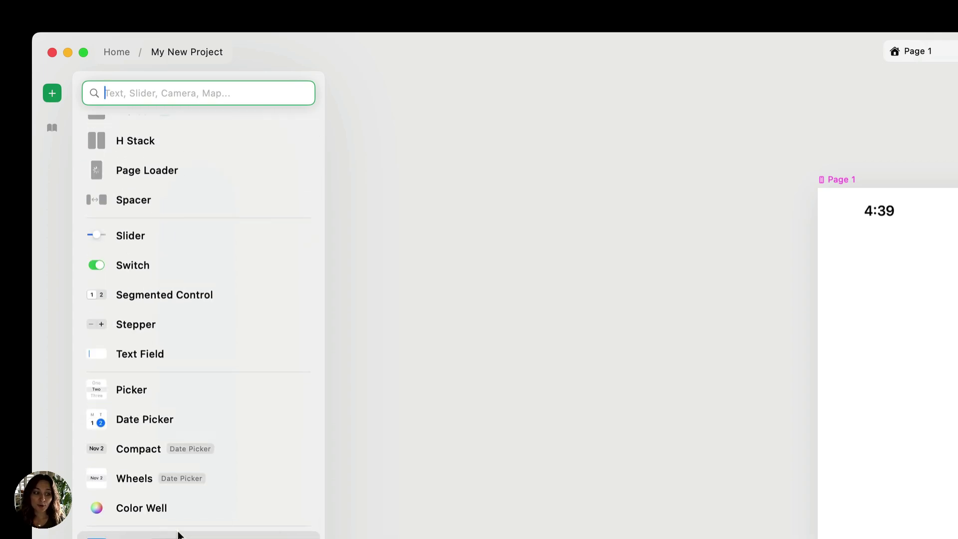
pyautogui.scroll(5, 178, 534)
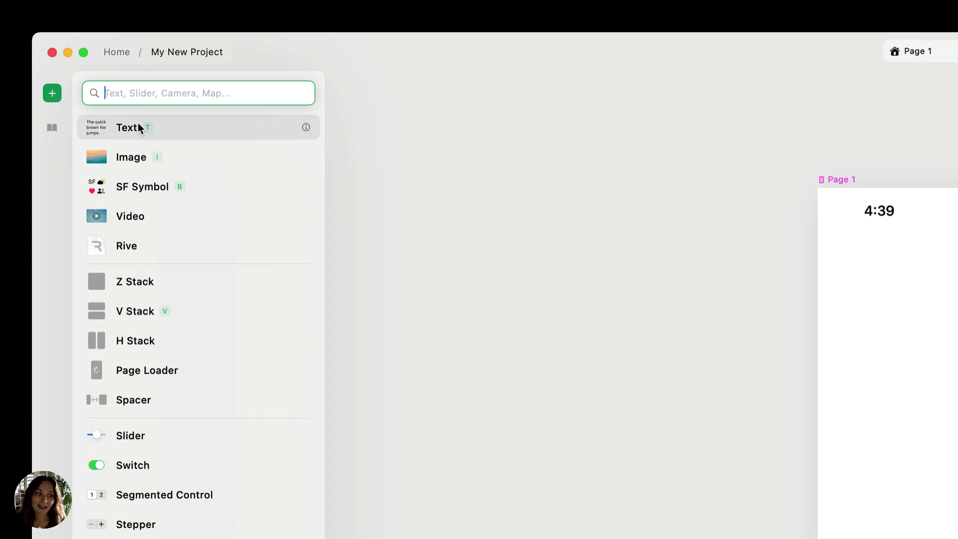
pyautogui.moveTo(140, 129); pyautogui.dragTo(733, 238)
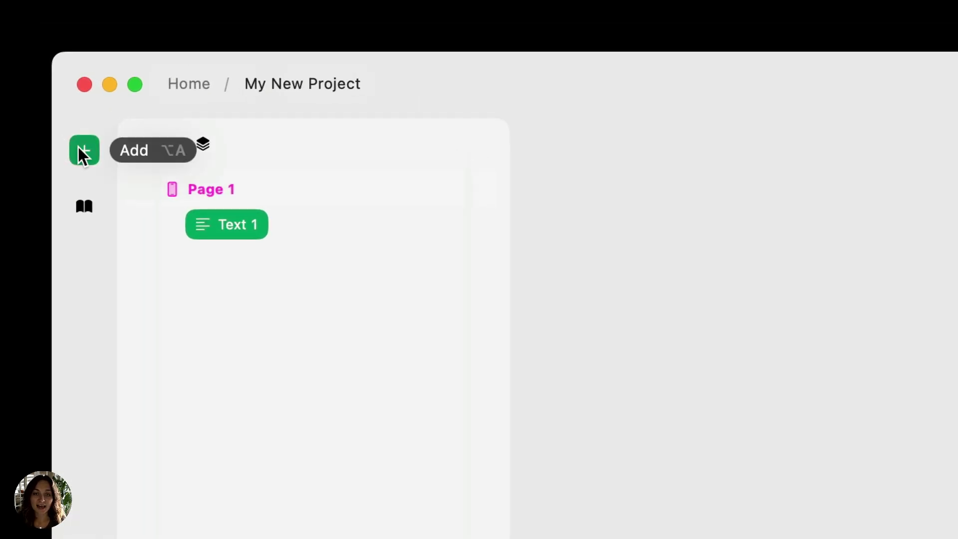
pyautogui.click(87, 205)
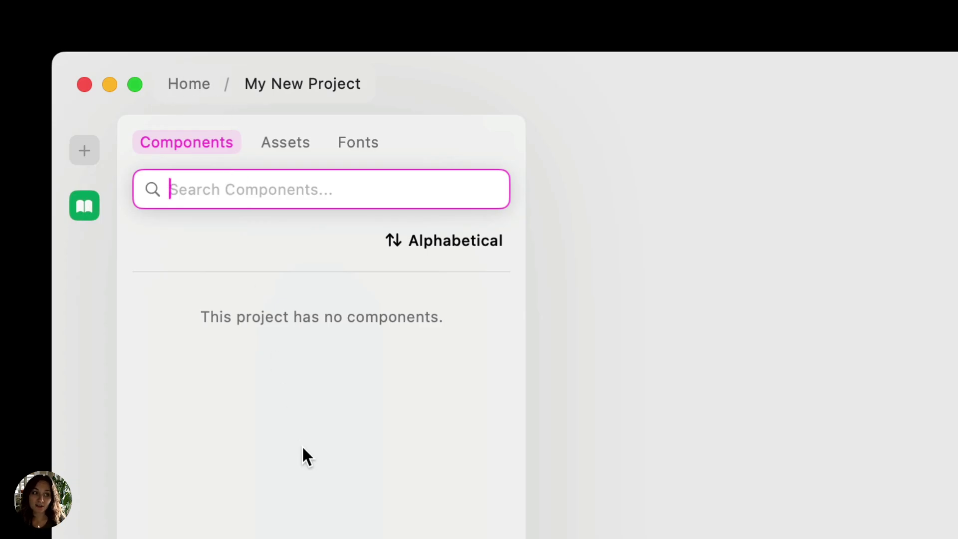
pyautogui.click(286, 146)
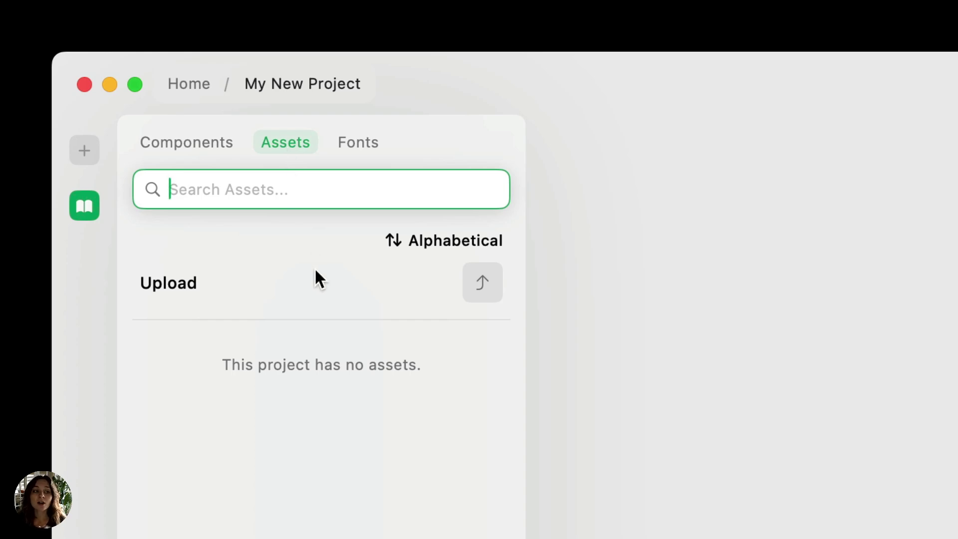
pyautogui.click(366, 149)
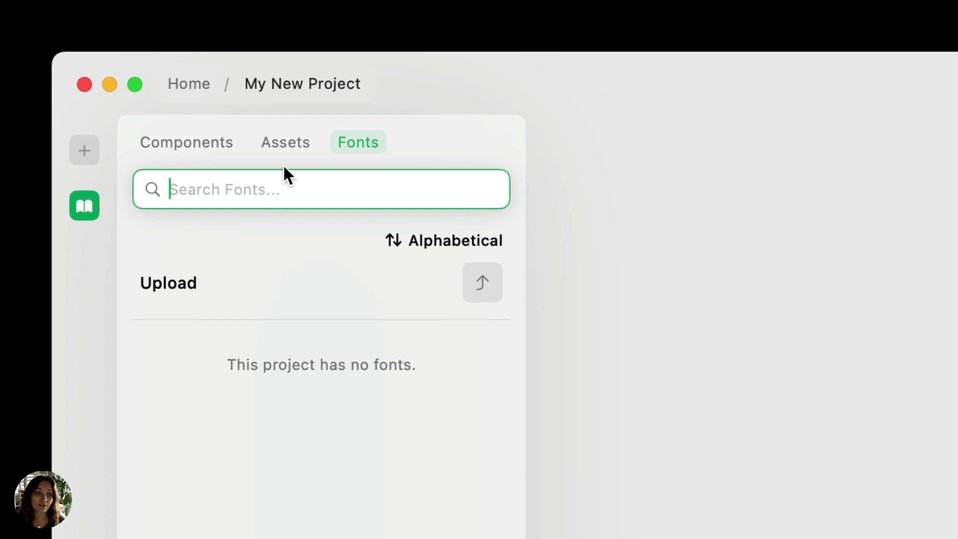
pyautogui.click(404, 243)
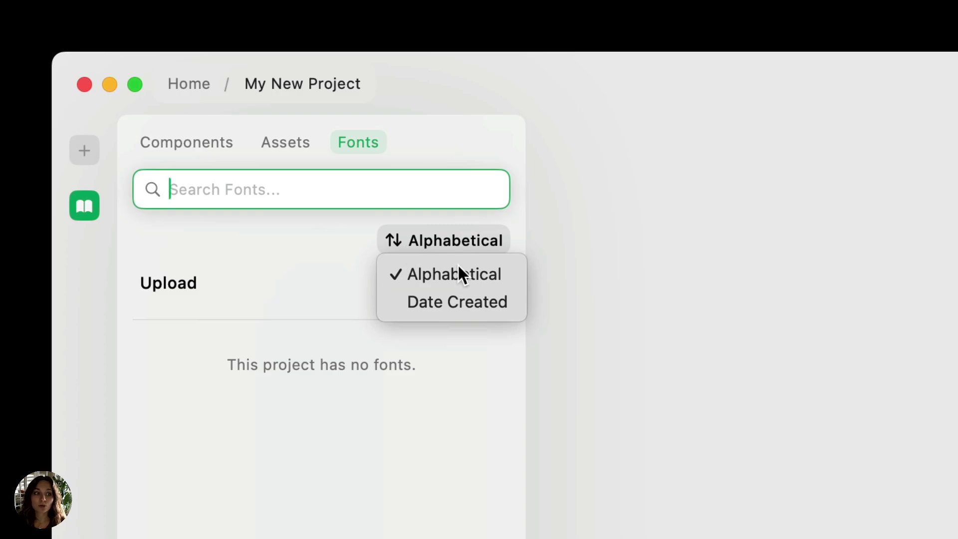
pyautogui.click(222, 272)
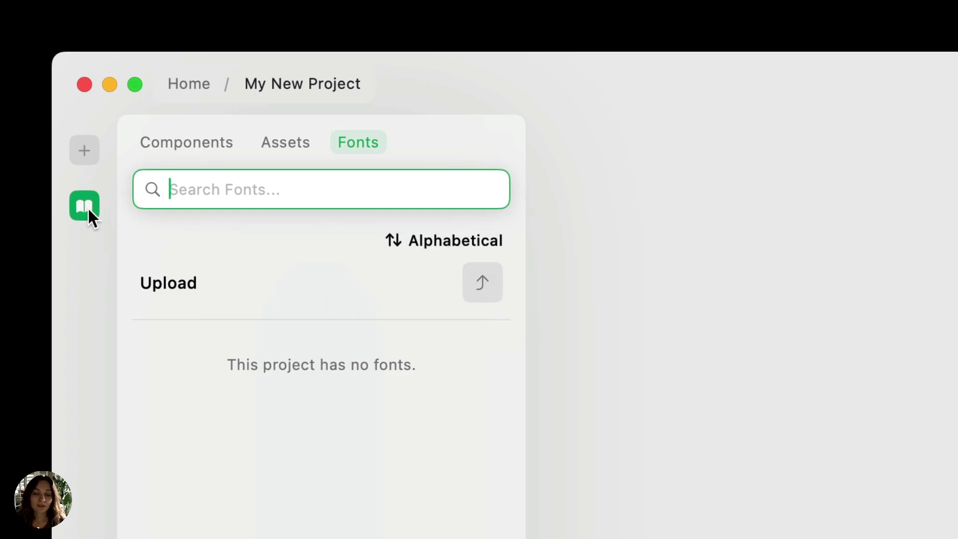
pyautogui.click(87, 208)
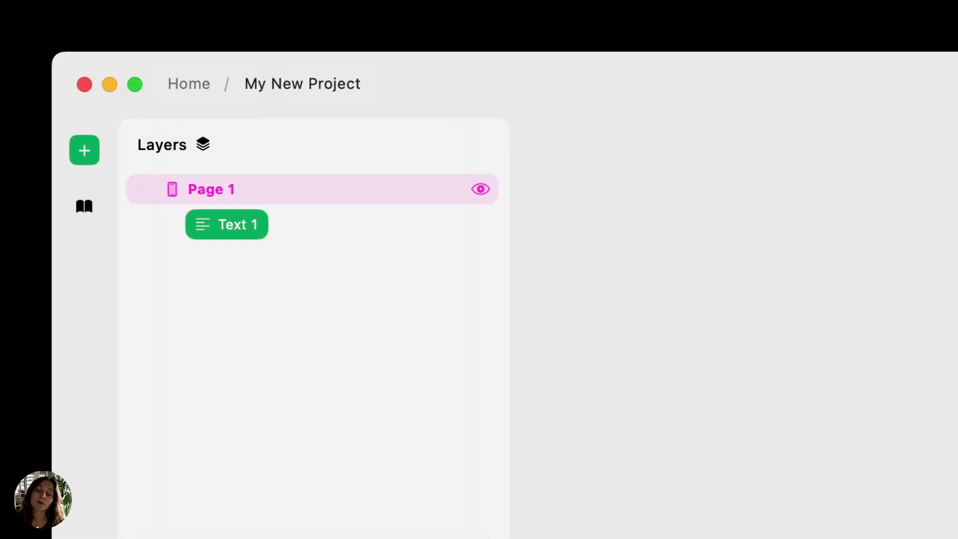
# Step: Insert a Video element via quick search 'vid', filling Page 1's width at 240 high
pyautogui.click(300, 190)
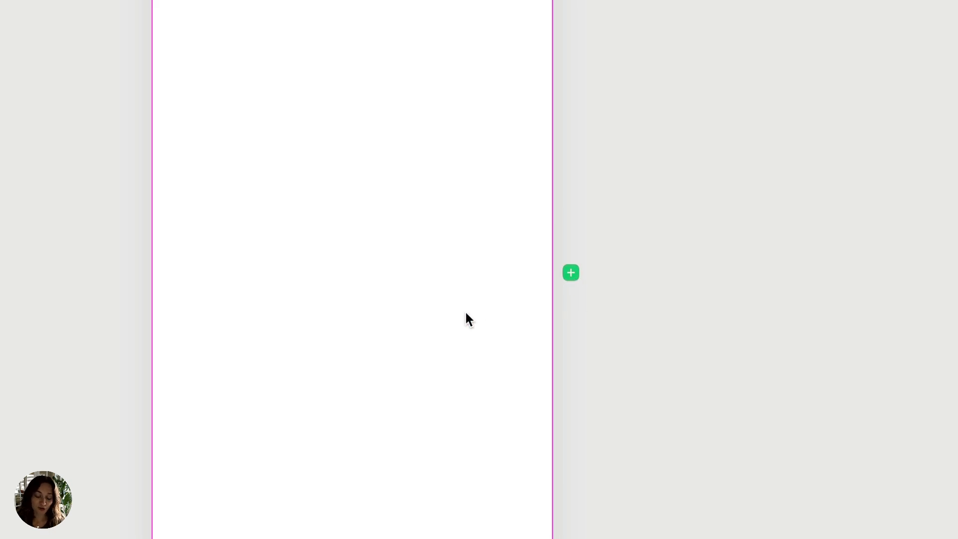
pyautogui.press('a')
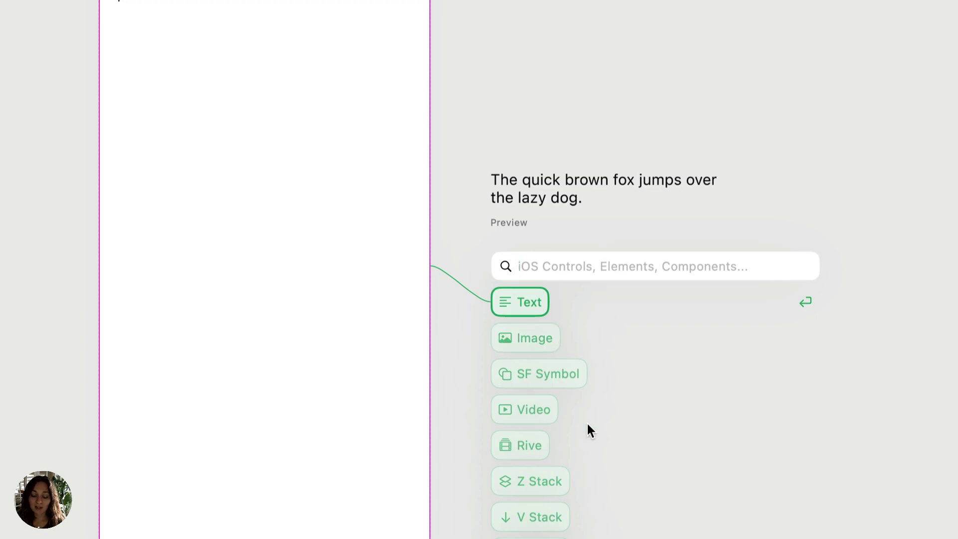
pyautogui.press('Down')
pyautogui.press('Down')
pyautogui.press('Down')
pyautogui.press('Down')
pyautogui.press('Down')
pyautogui.press('Down')
pyautogui.press('Down')
pyautogui.press('Down')
pyautogui.press('Down')
pyautogui.press('Down')
pyautogui.press('Down')
pyautogui.press('Down')
pyautogui.press('Down')
pyautogui.press('Down')
pyautogui.press('Up')
pyautogui.press('Up')
pyautogui.press('Up')
pyautogui.press('Up')
pyautogui.press('Up')
pyautogui.press('Up')
pyautogui.press('Up')
pyautogui.press('Up')
pyautogui.press('Up')
pyautogui.press('Up')
pyautogui.press('Up')
pyautogui.press('Up')
pyautogui.press('Up')
pyautogui.press('Up')
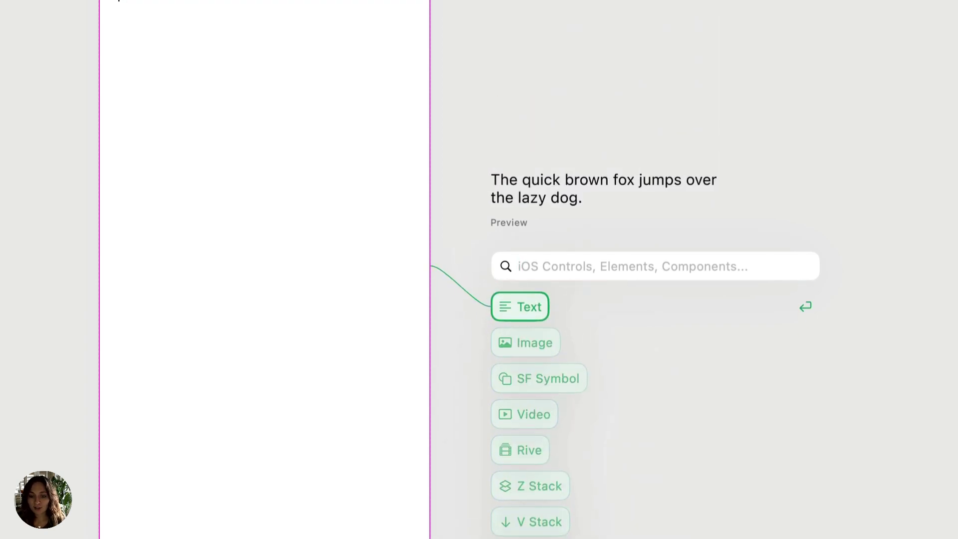
pyautogui.press('Down')
pyautogui.press('Down')
pyautogui.press('Down')
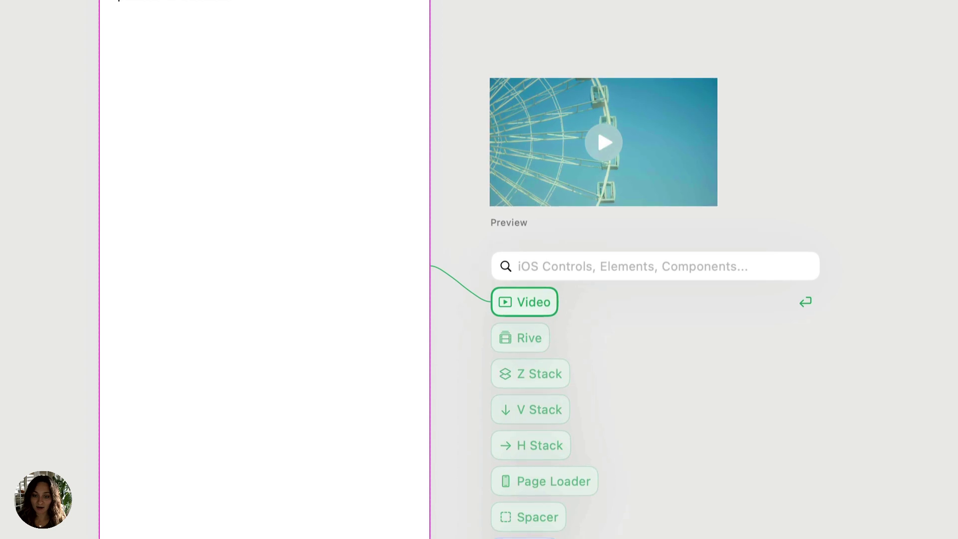
pyautogui.press('Up')
pyautogui.press('Up')
pyautogui.press('Up')
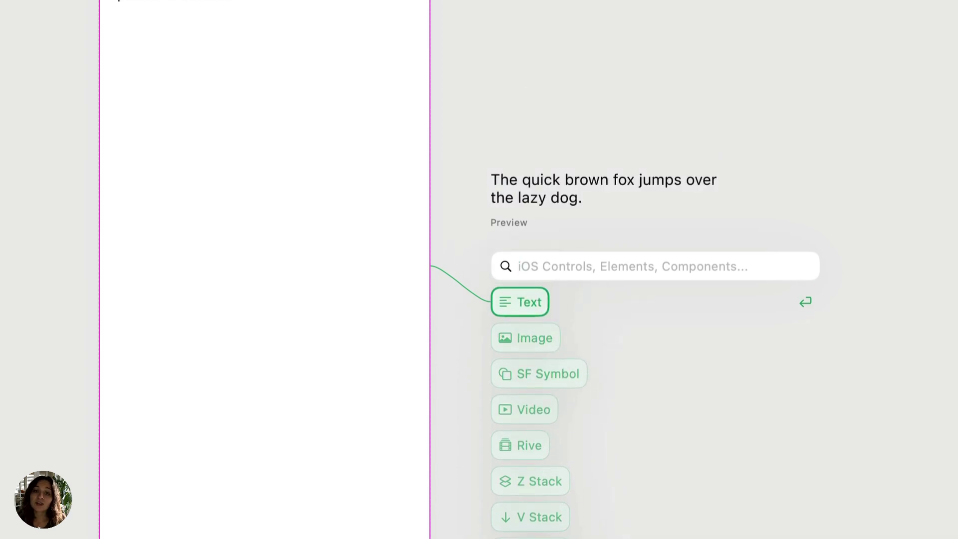
pyautogui.write('vid')
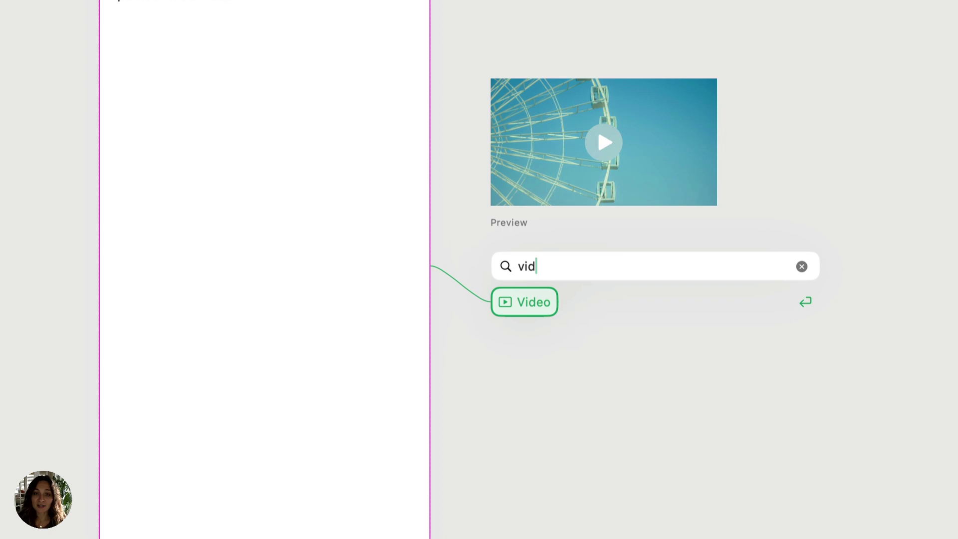
pyautogui.press('Return')
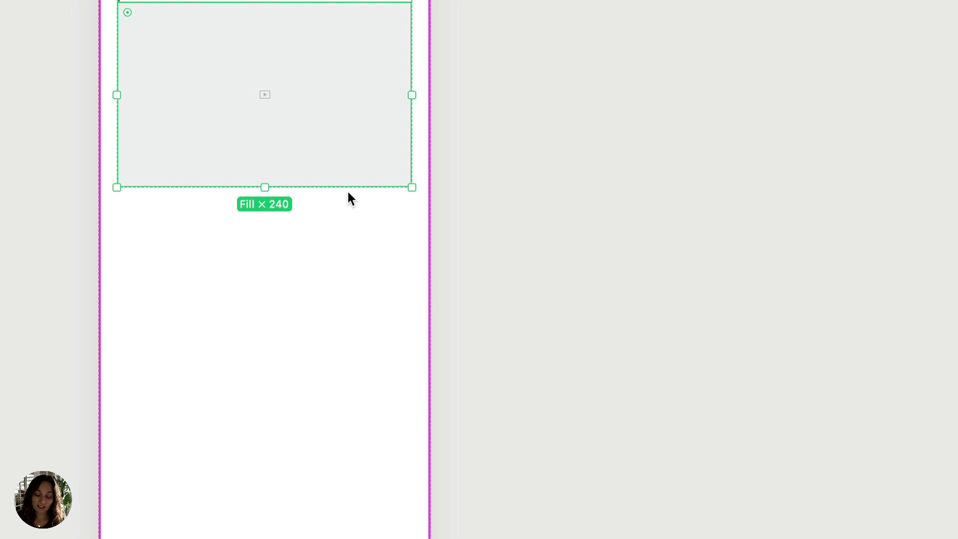
# Step: Add a Text element below the video with the '10 easy workouts' line
pyautogui.press('Return')
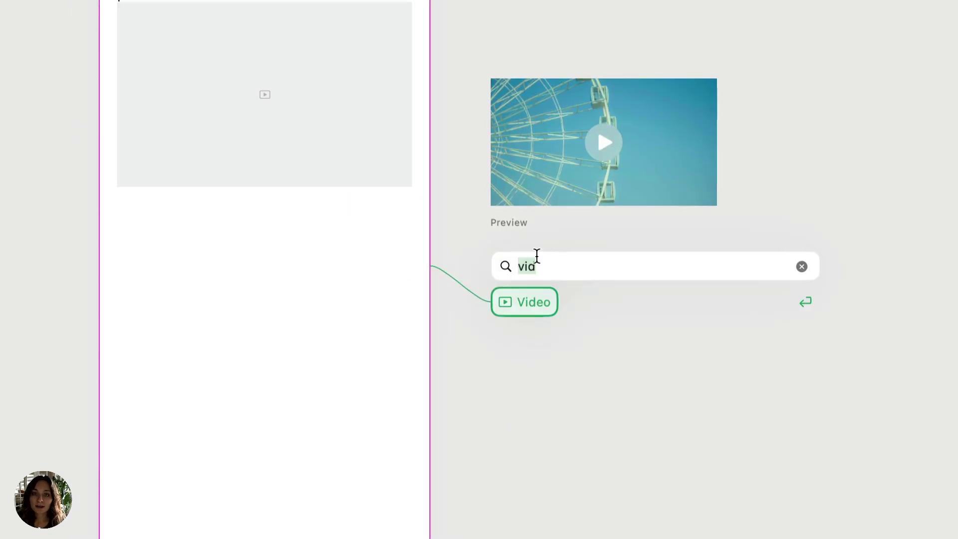
pyautogui.press('BackSpace')
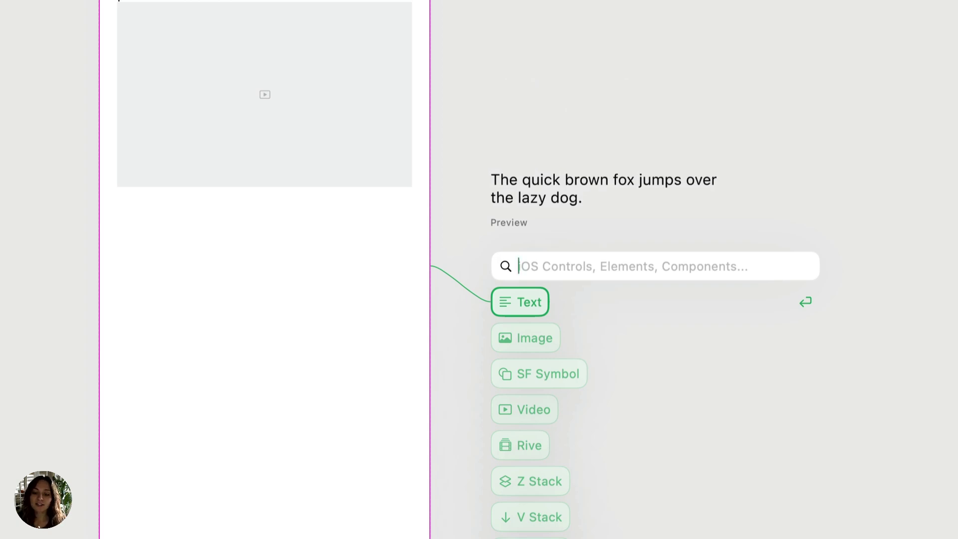
pyautogui.scroll(-5, 528, 399)
pyautogui.scroll(5, 529, 399)
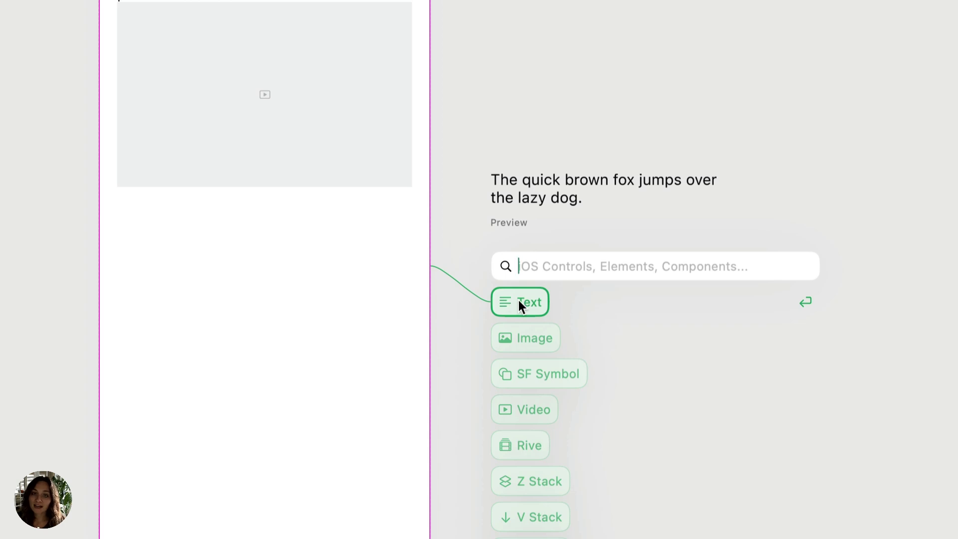
pyautogui.click(519, 300)
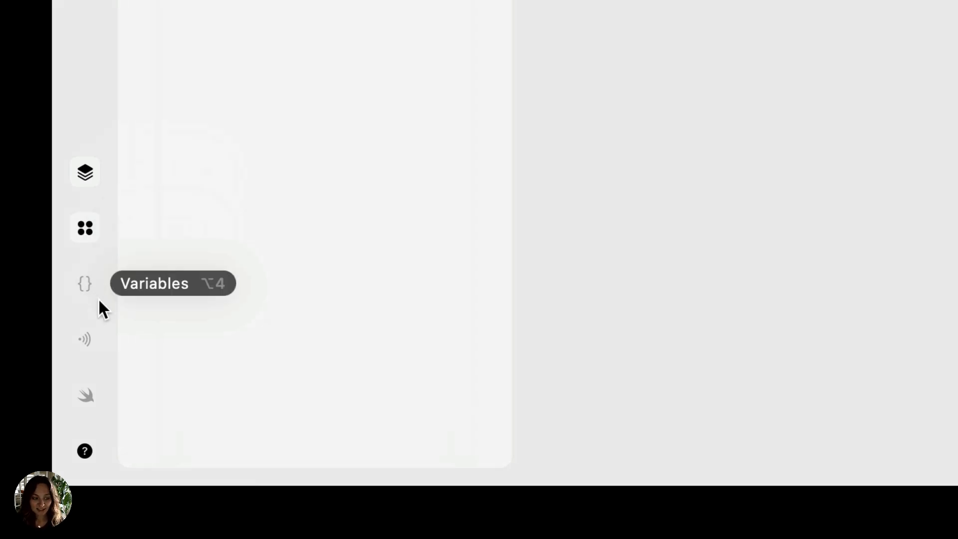
# Step: Open the Variables and Events panels and view the text's SwiftUI code
pyautogui.click(92, 295)
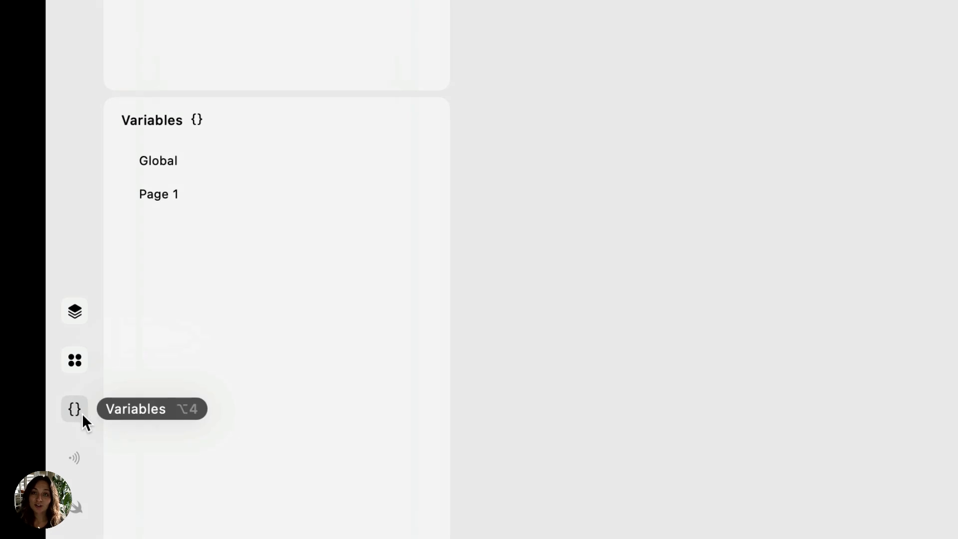
pyautogui.moveTo(228, 172)
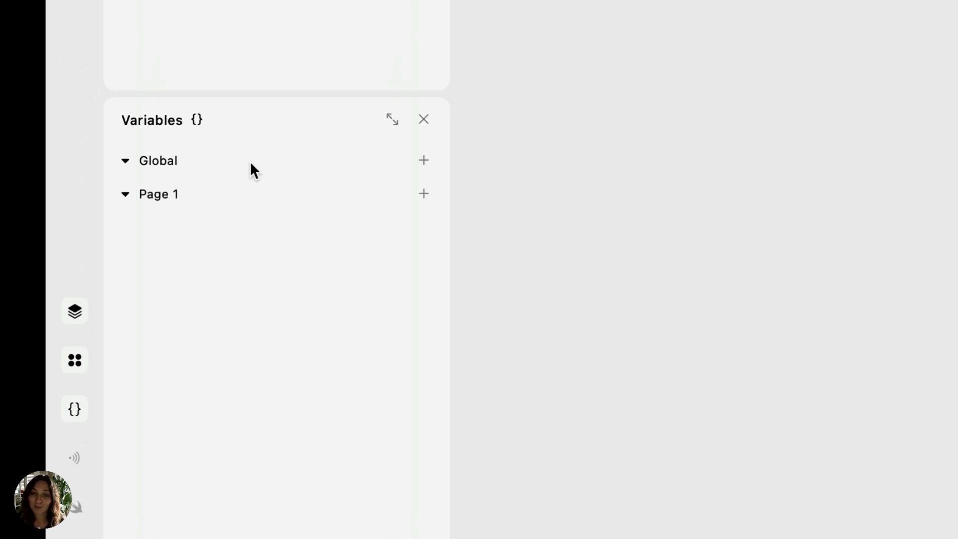
pyautogui.click(76, 460)
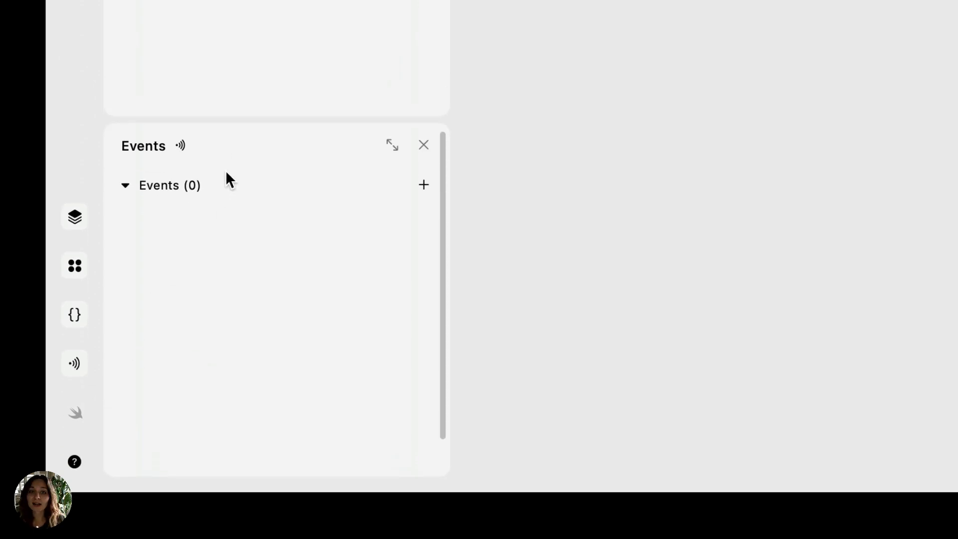
pyautogui.click(74, 412)
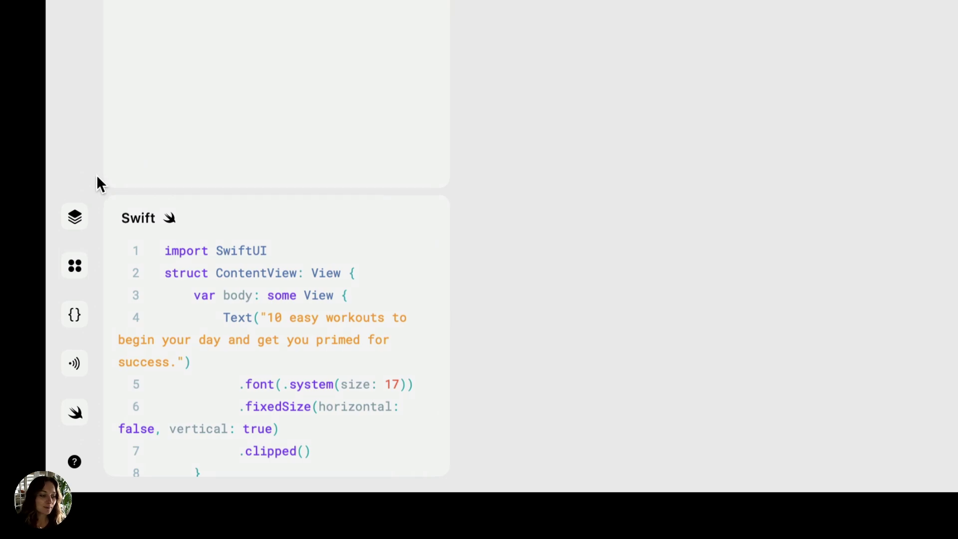
# Step: Close the Swift code, Events and Variables panels, returning to Layers and Styles
pyautogui.click(80, 414)
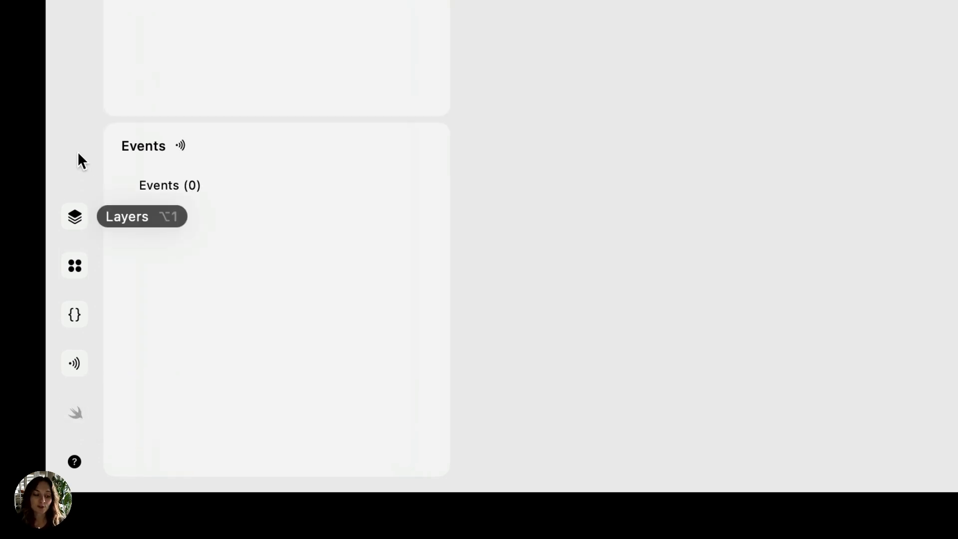
pyautogui.click(74, 367)
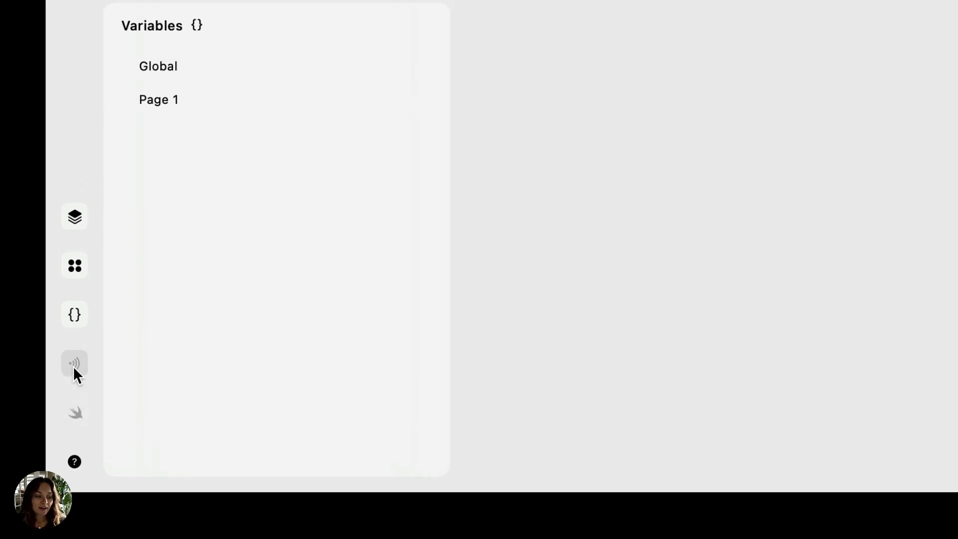
pyautogui.click(73, 318)
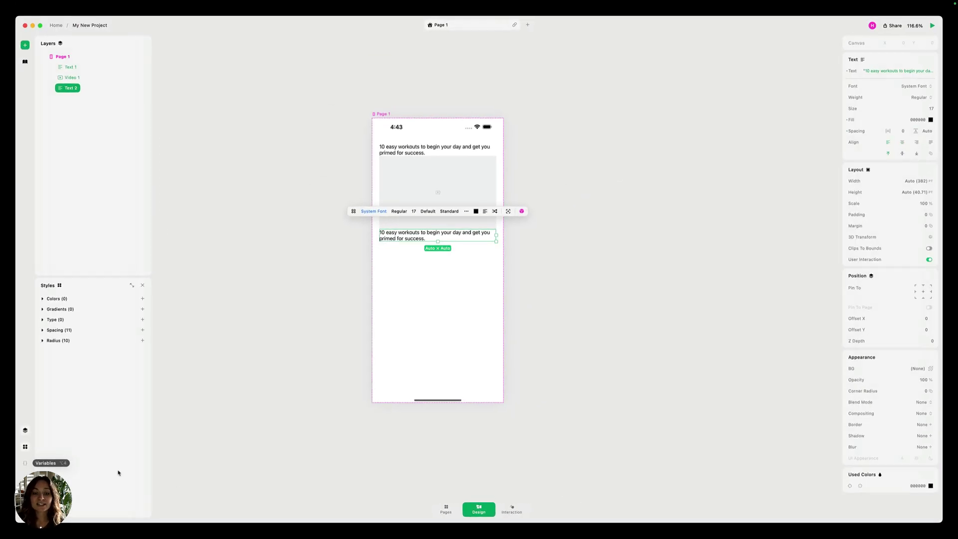
# Step: Switch Play from design to Interaction mode using the bottom bar
pyautogui.click(511, 508)
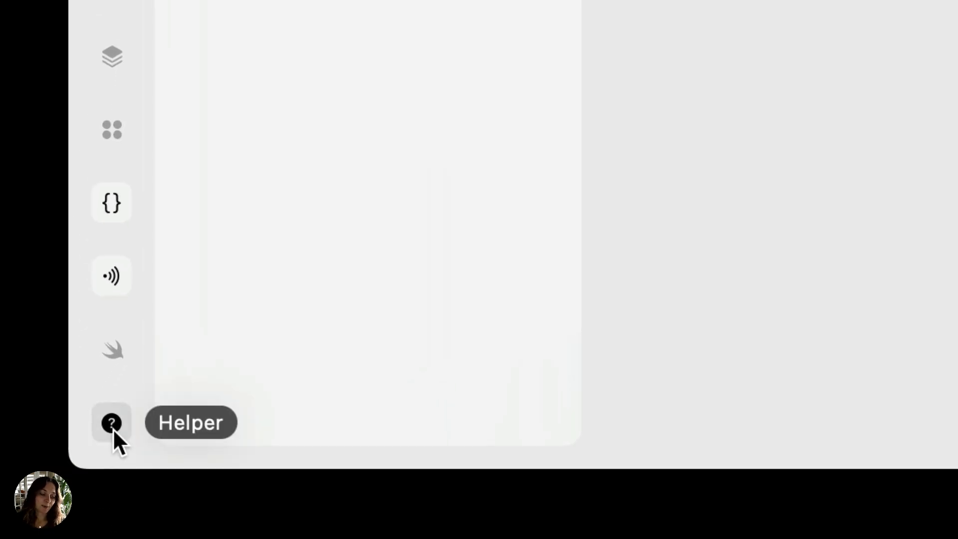
pyautogui.click(111, 427)
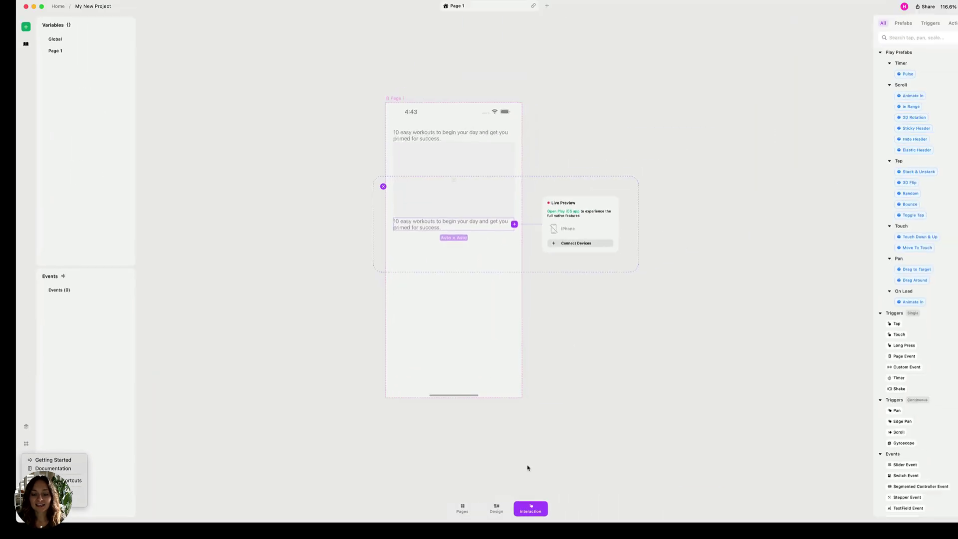
pyautogui.press('Escape')
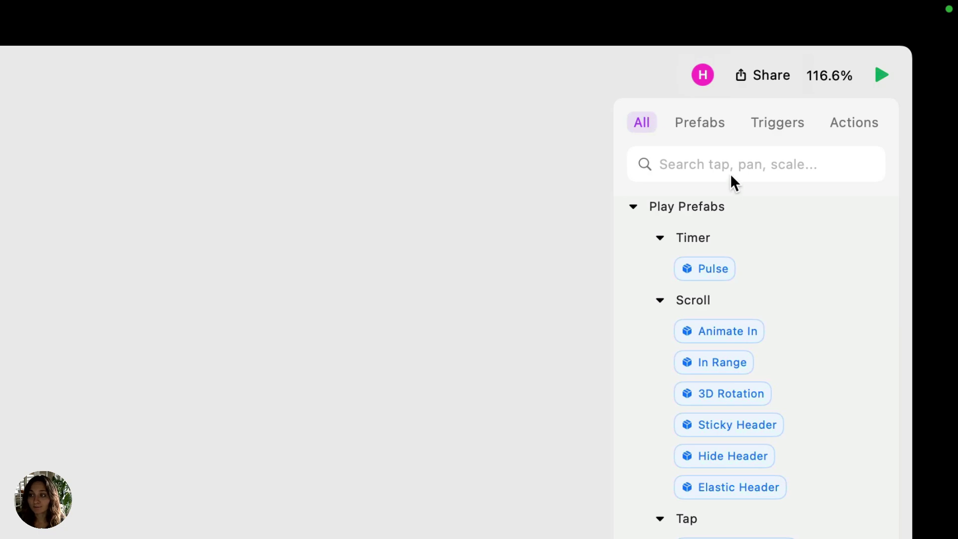
# Step: Filter the library to Prefabs, listing Pulse, Animate In, In Range and Headers
pyautogui.click(699, 166)
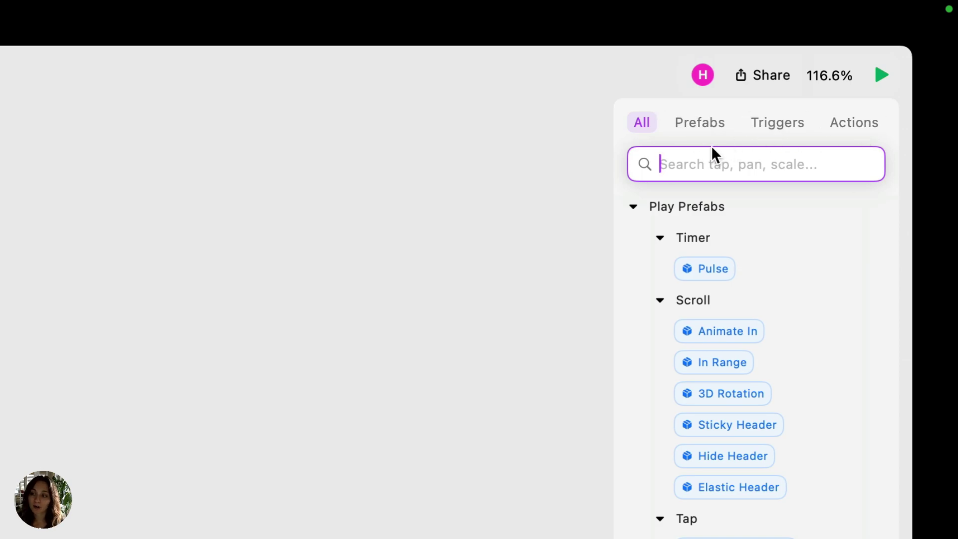
pyautogui.click(699, 122)
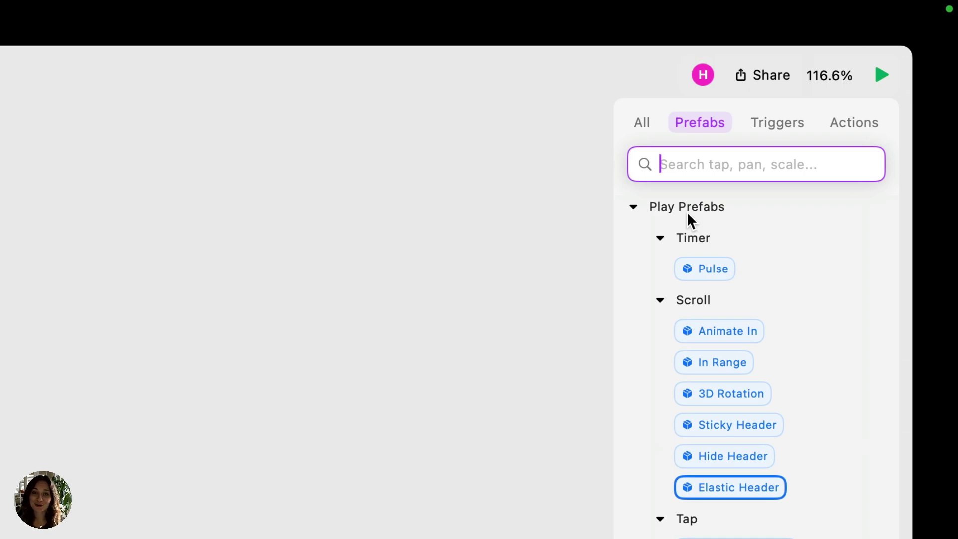
# Step: Browse the Triggers filter, then scroll the Actions list down to Logic, Rive and Helper
pyautogui.click(785, 129)
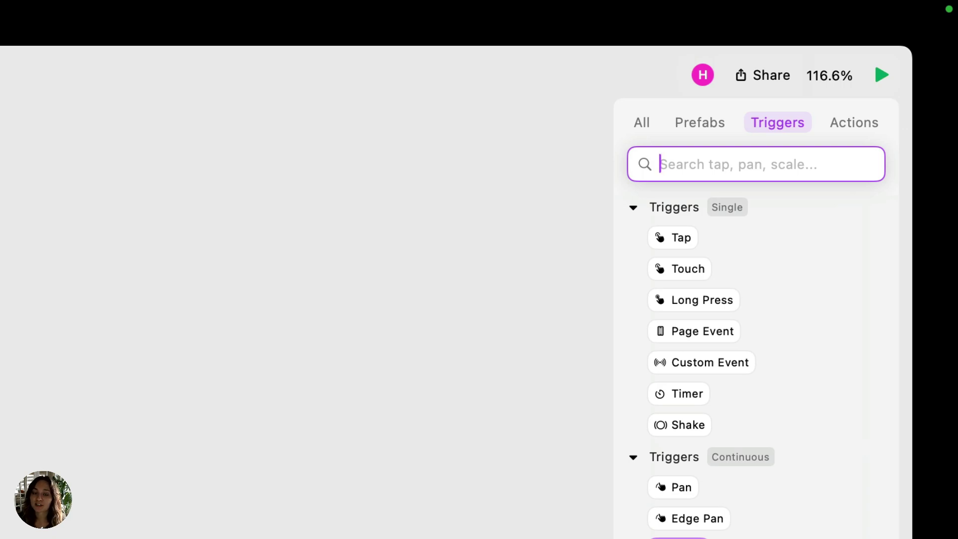
pyautogui.click(857, 125)
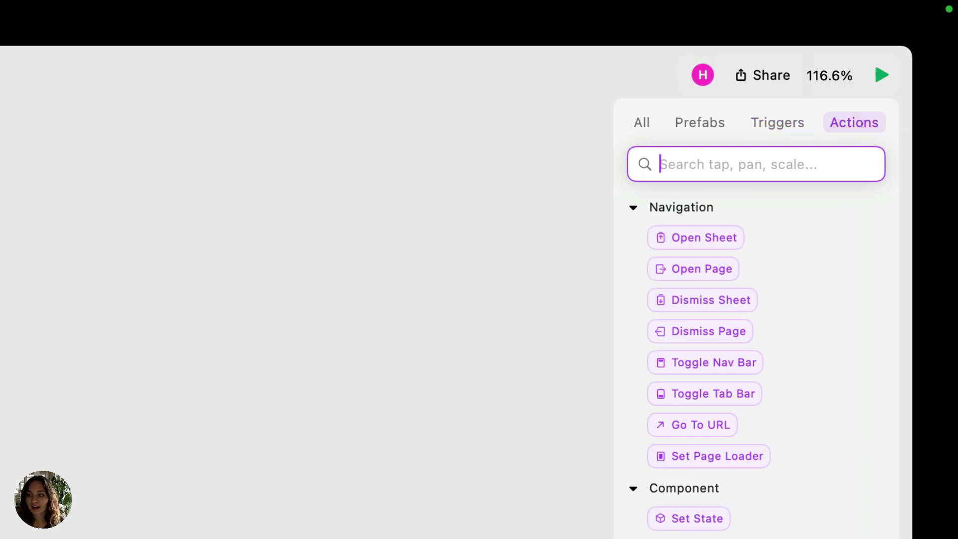
pyautogui.scroll(-15, 808, 69)
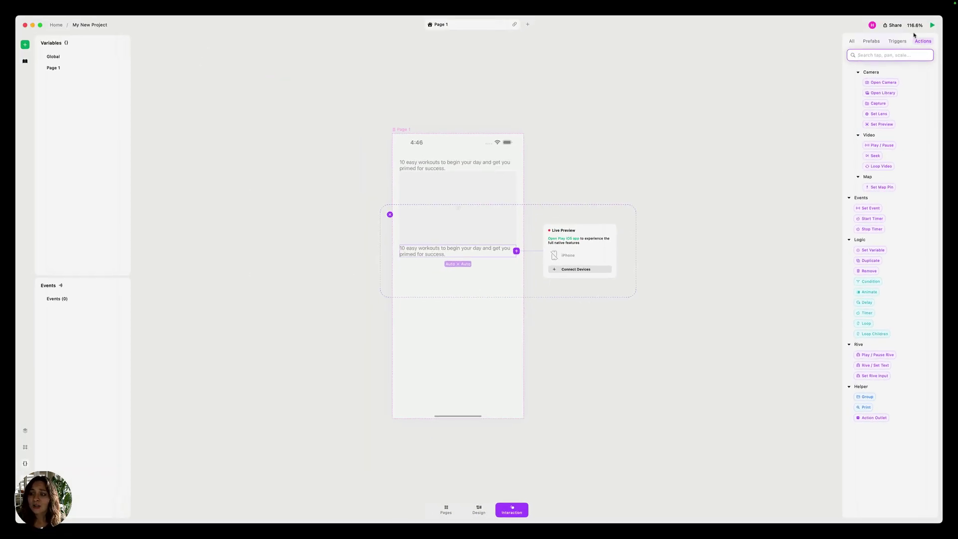
pyautogui.click(897, 41)
pyautogui.moveTo(871, 171); pyautogui.dragTo(572, 257)
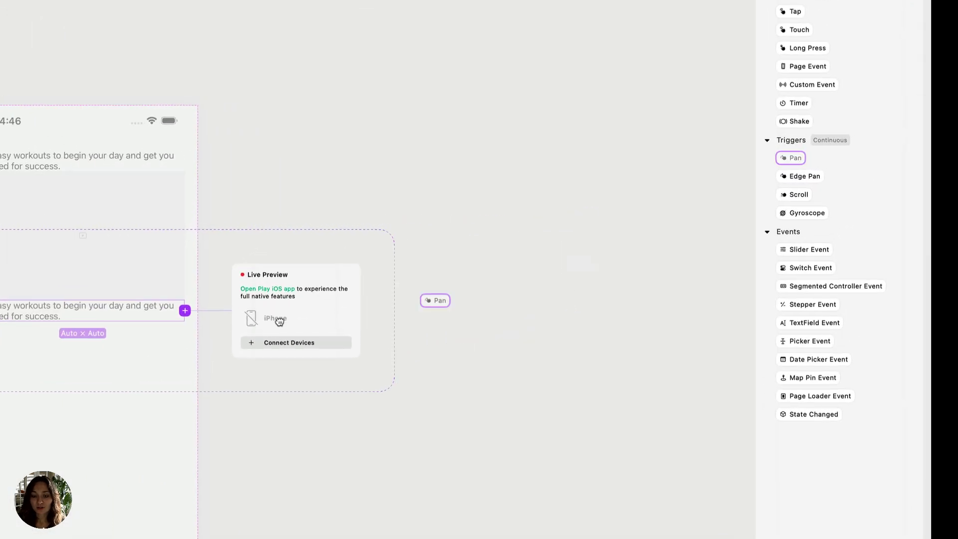
pyautogui.moveTo(279, 322); pyautogui.dragTo(139, 303)
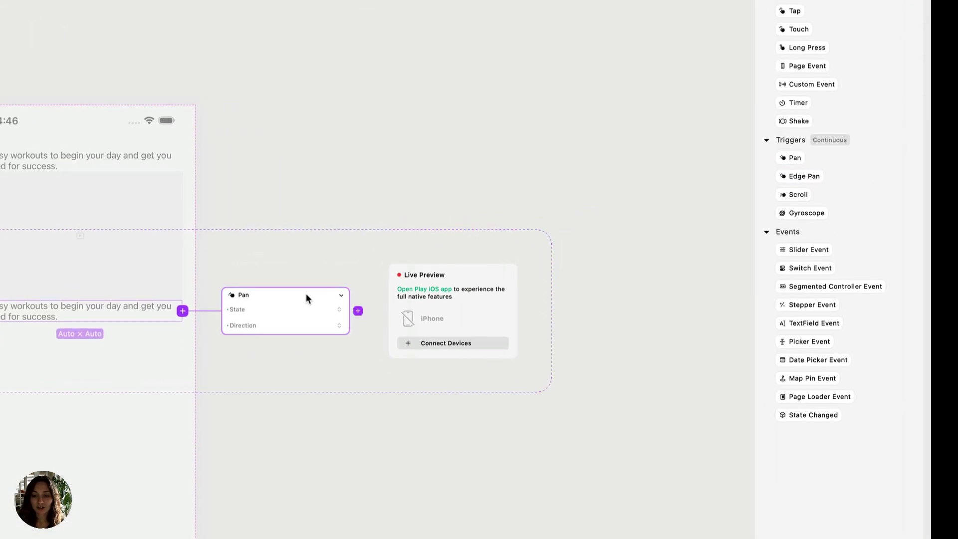
pyautogui.click(794, 103)
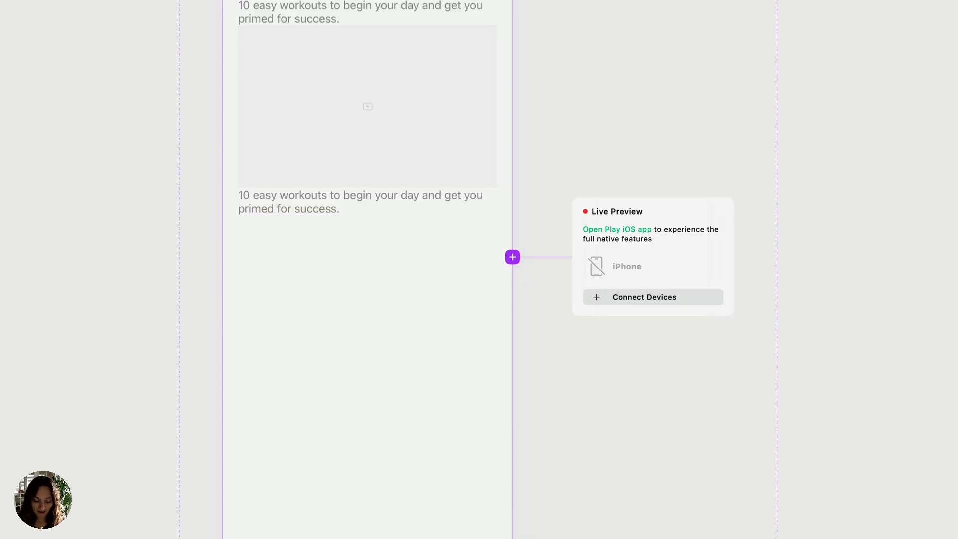
# Step: Attach a Tap trigger, single tap with one finger, to Page 1
pyautogui.click(512, 257)
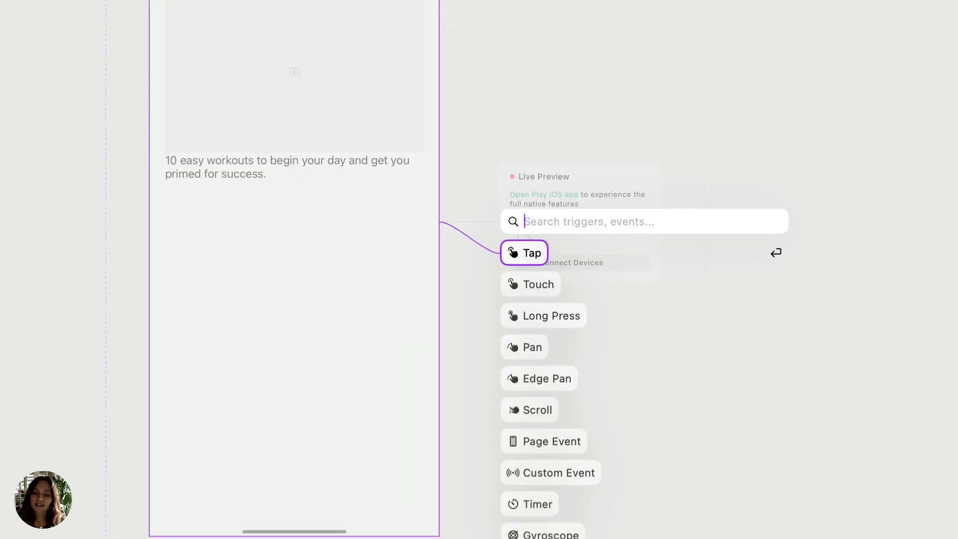
pyautogui.press('Down')
pyautogui.press('Down')
pyautogui.press('Down')
pyautogui.press('Down')
pyautogui.press('Down')
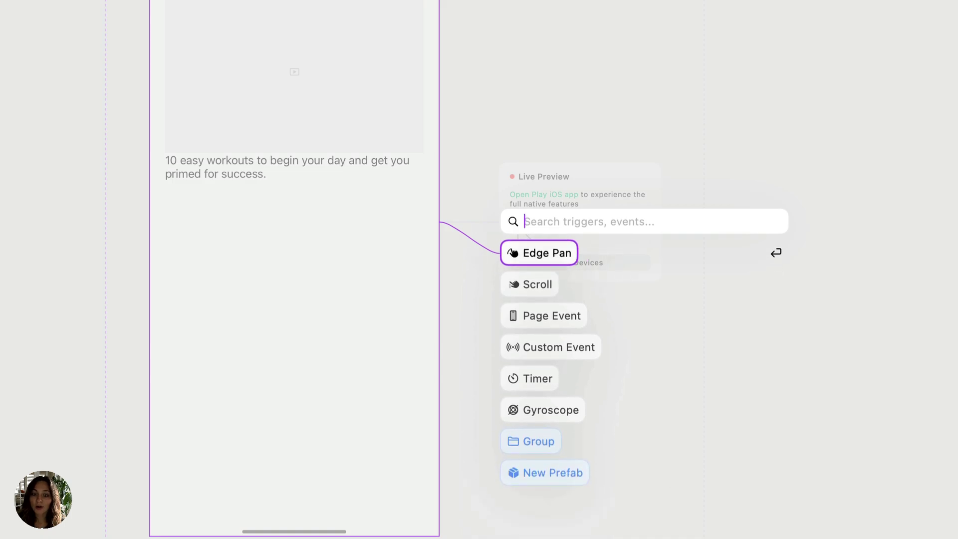
pyautogui.press('Up')
pyautogui.press('Up')
pyautogui.press('Up')
pyautogui.press('Up')
pyautogui.press('Up')
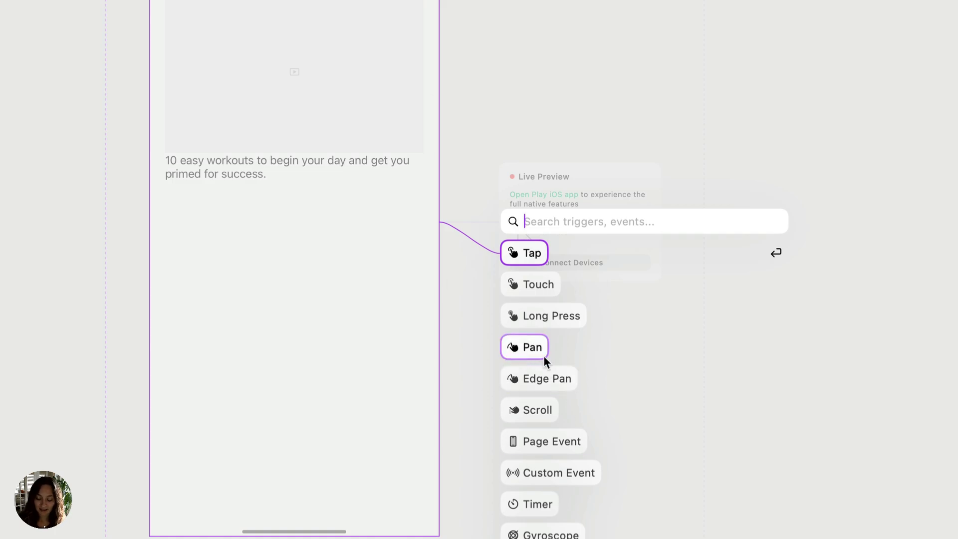
pyautogui.press('Return')
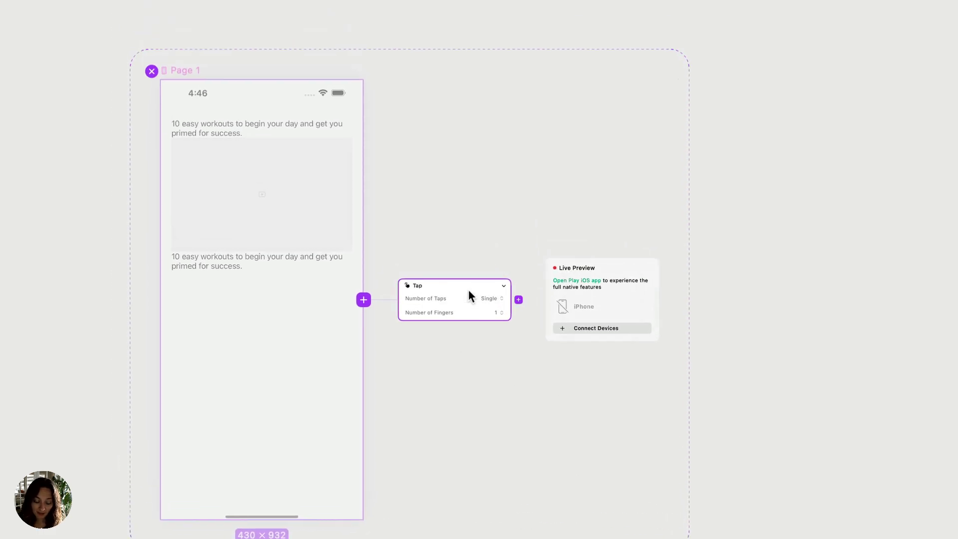
# Step: Search the Tap trigger's actions for 'scal' to add a Set Scale action
pyautogui.click(518, 299)
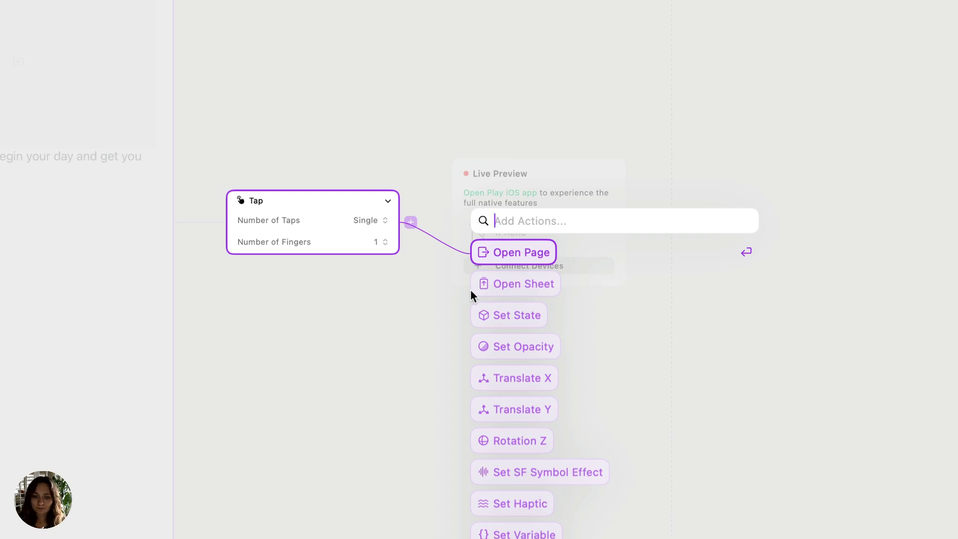
pyautogui.scroll(-1, 509, 477)
pyautogui.scroll(-5, 509, 476)
pyautogui.scroll(6, 509, 477)
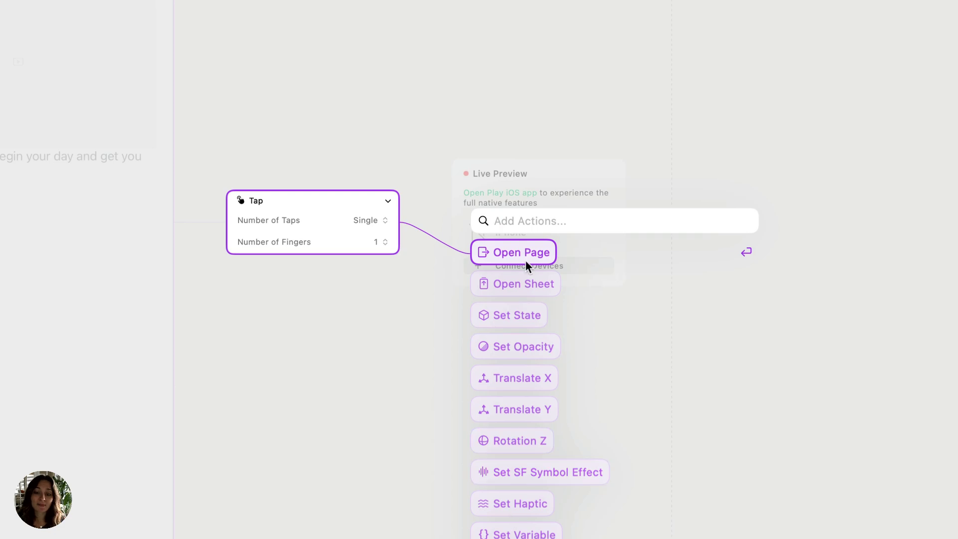
pyautogui.click(524, 221)
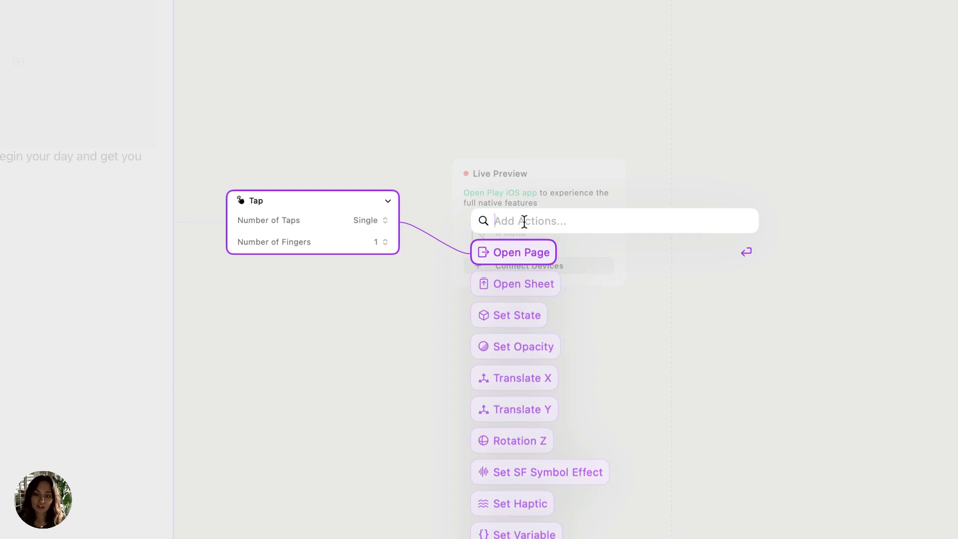
pyautogui.write('scal')
pyautogui.press('Escape')
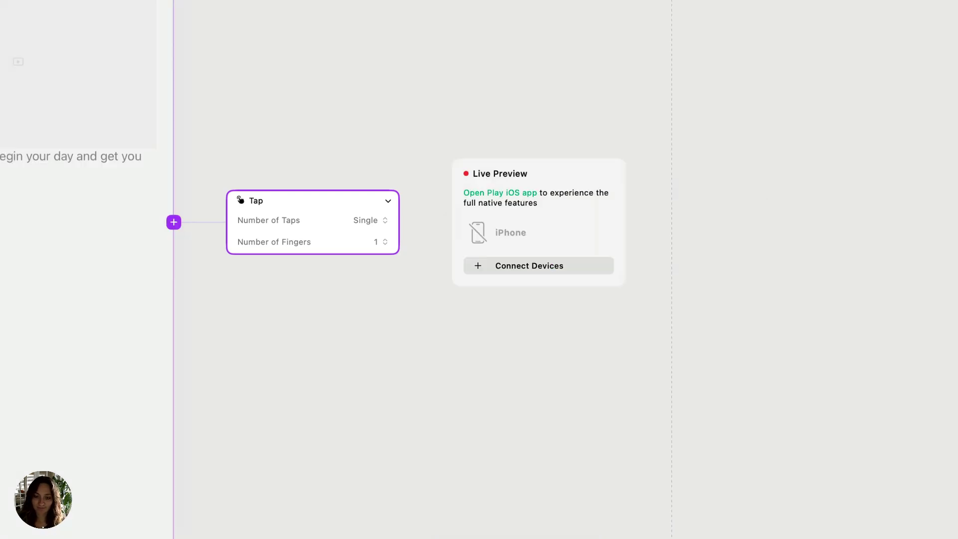